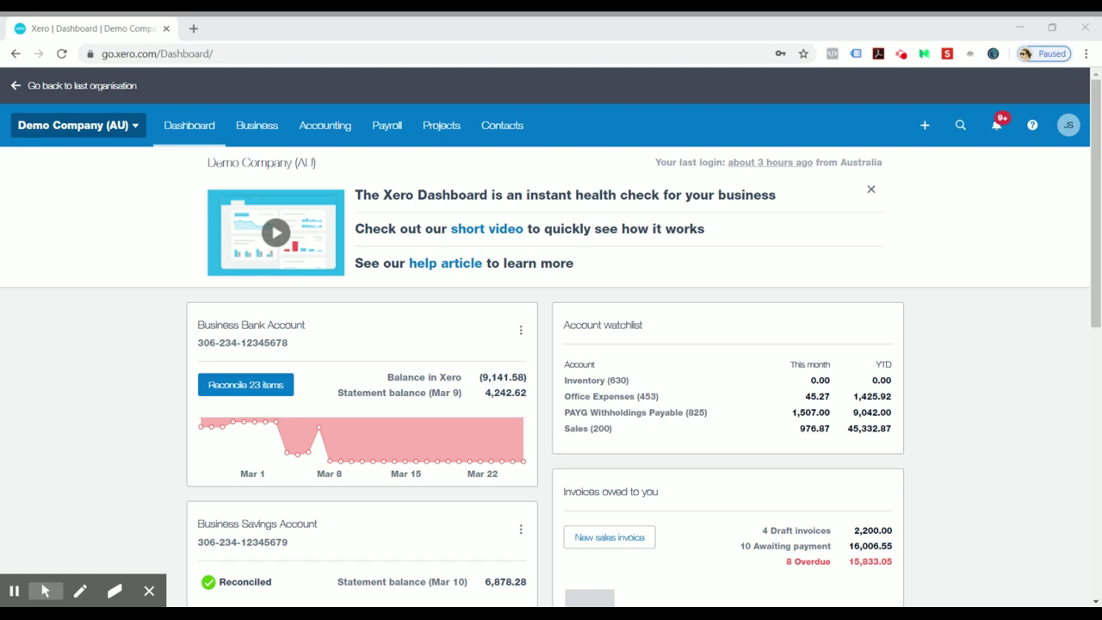
- Open the Payroll Employees list and scroll through the six current employees
left_click(390, 129)
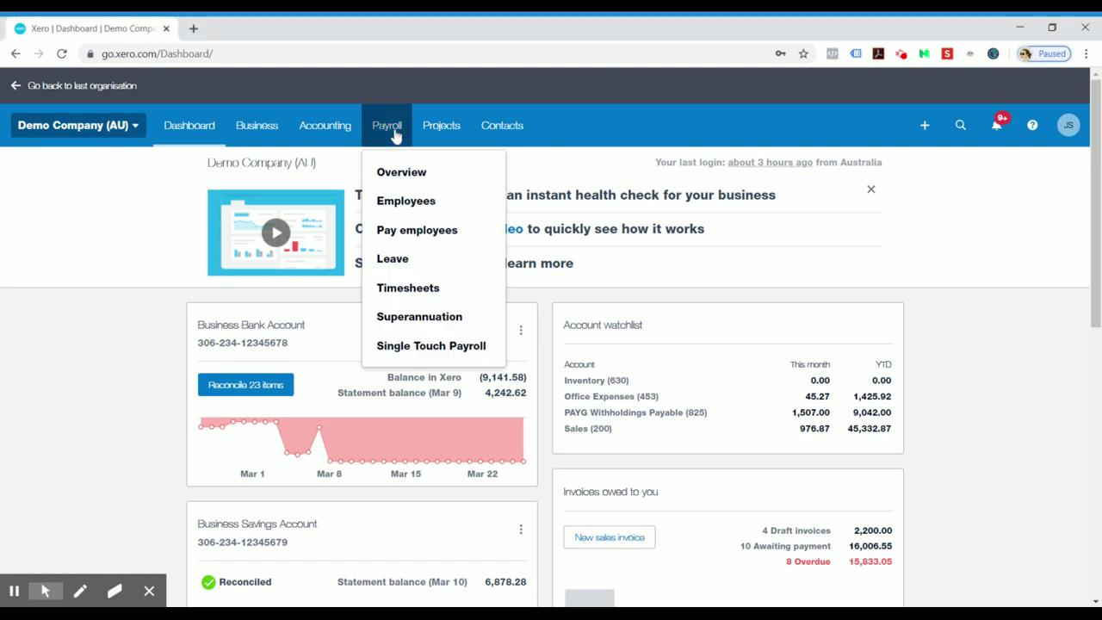
left_click(389, 207)
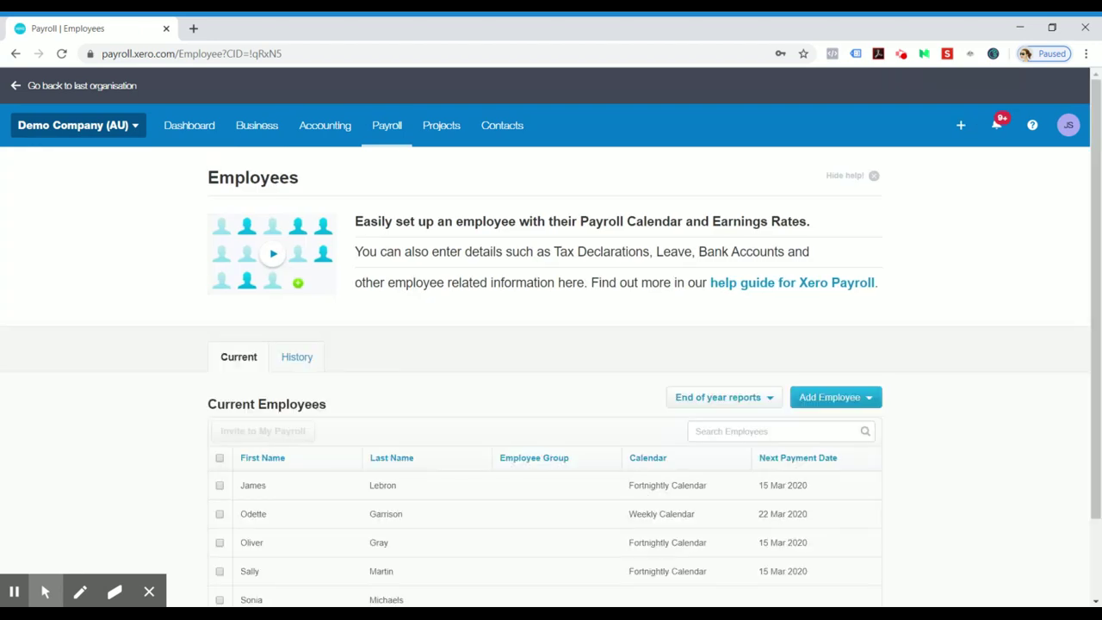
scroll(471, 300, "down", 1)
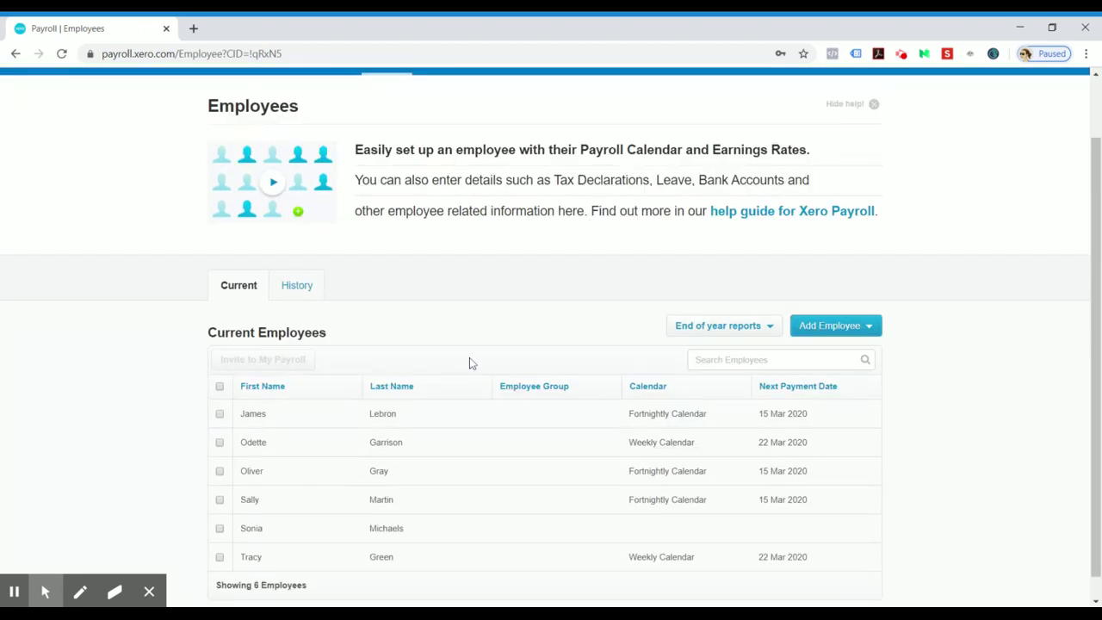
- Set the employee's termination date to 20 Mar 2020 from her Employment tab
left_click(352, 451)
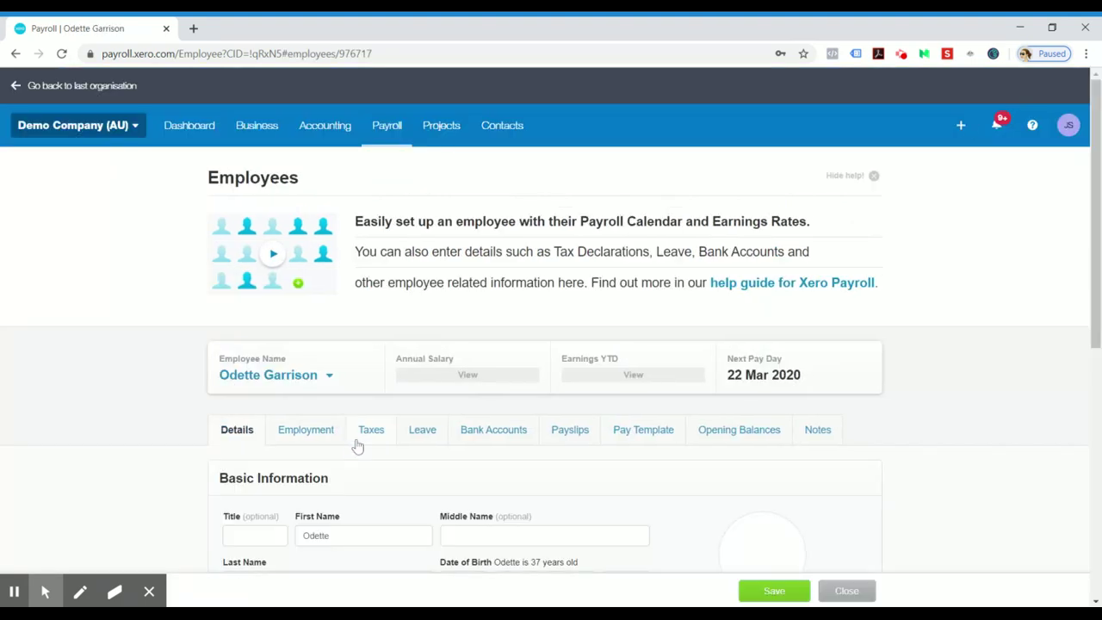
scroll(939, 381, "down", 2)
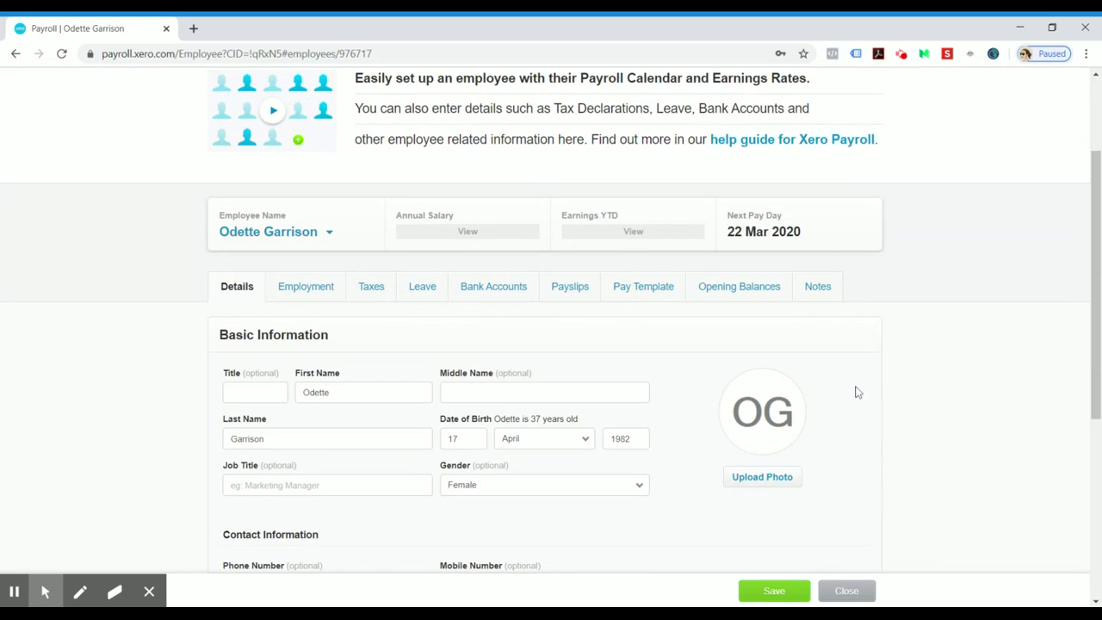
left_click(312, 295)
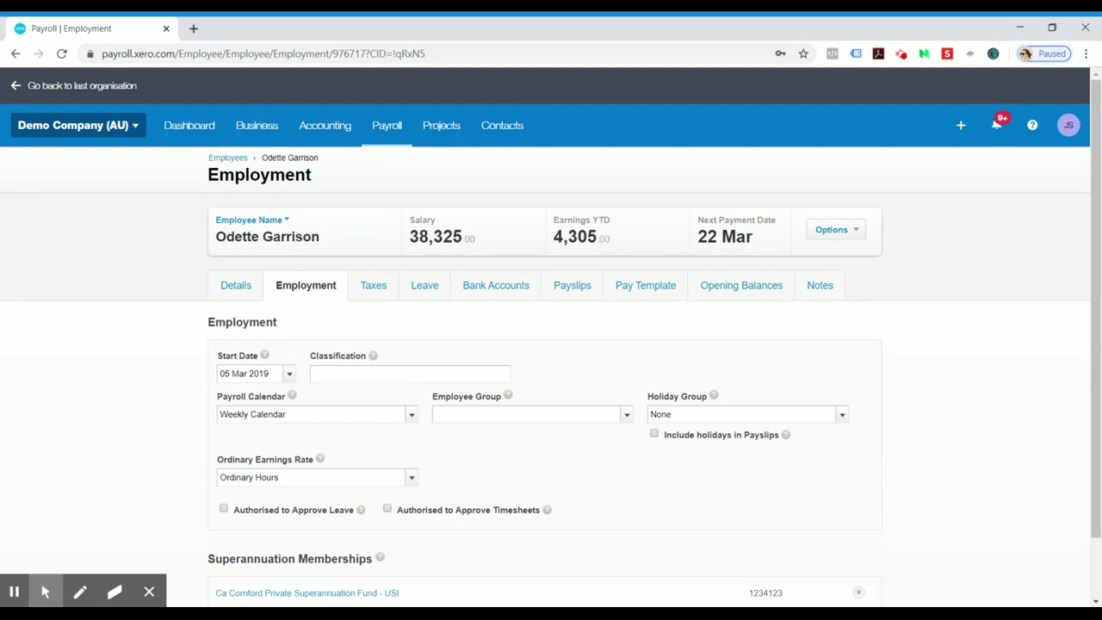
left_click(857, 231)
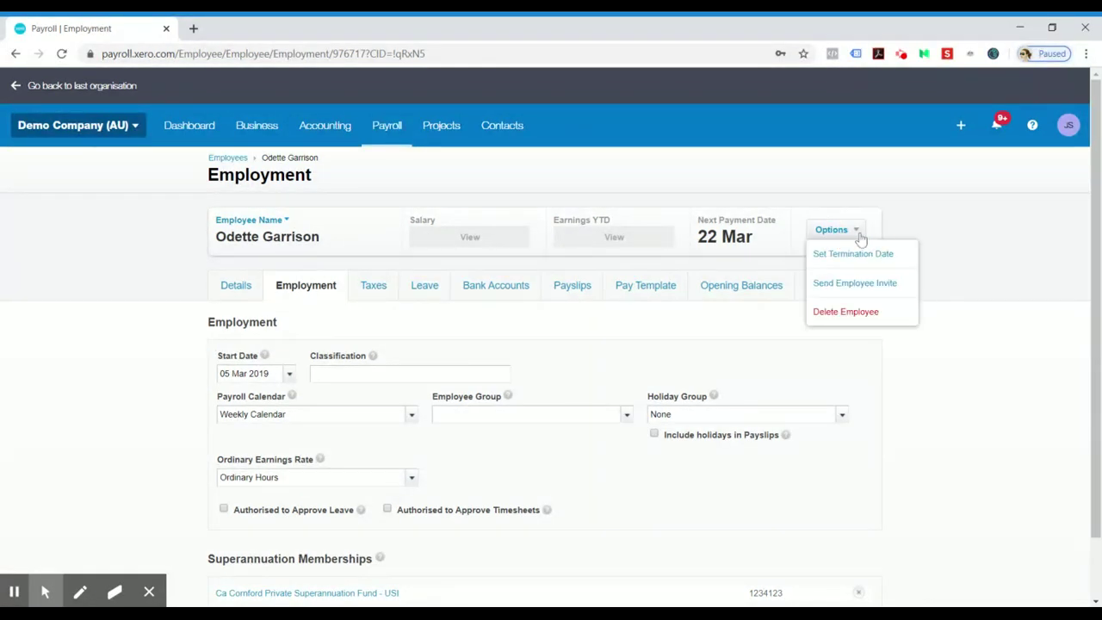
left_click(849, 257)
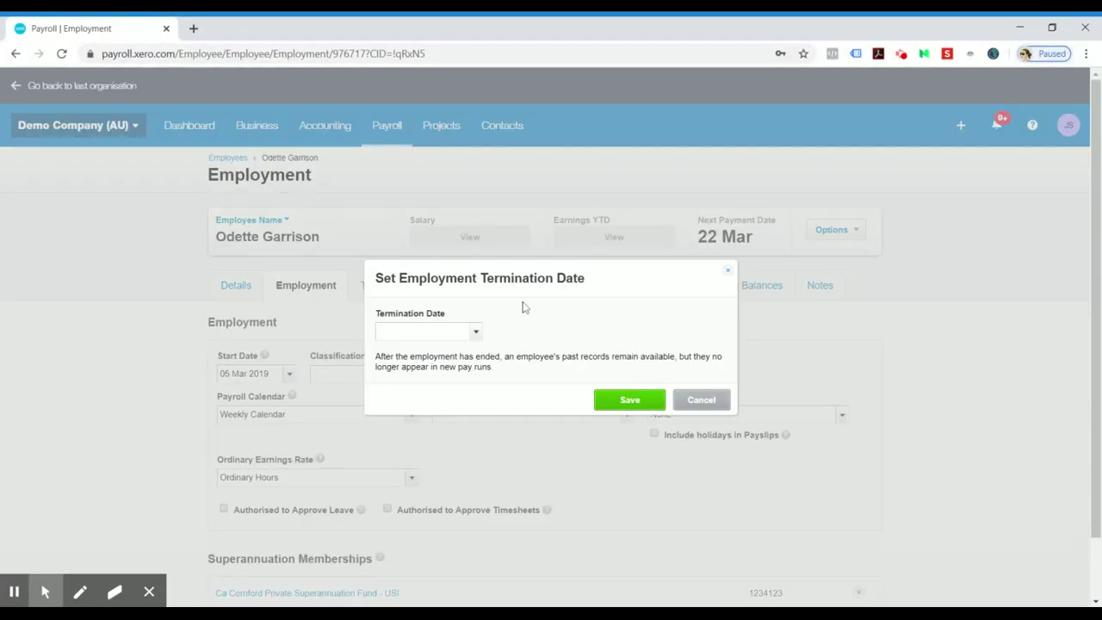
left_click(475, 334)
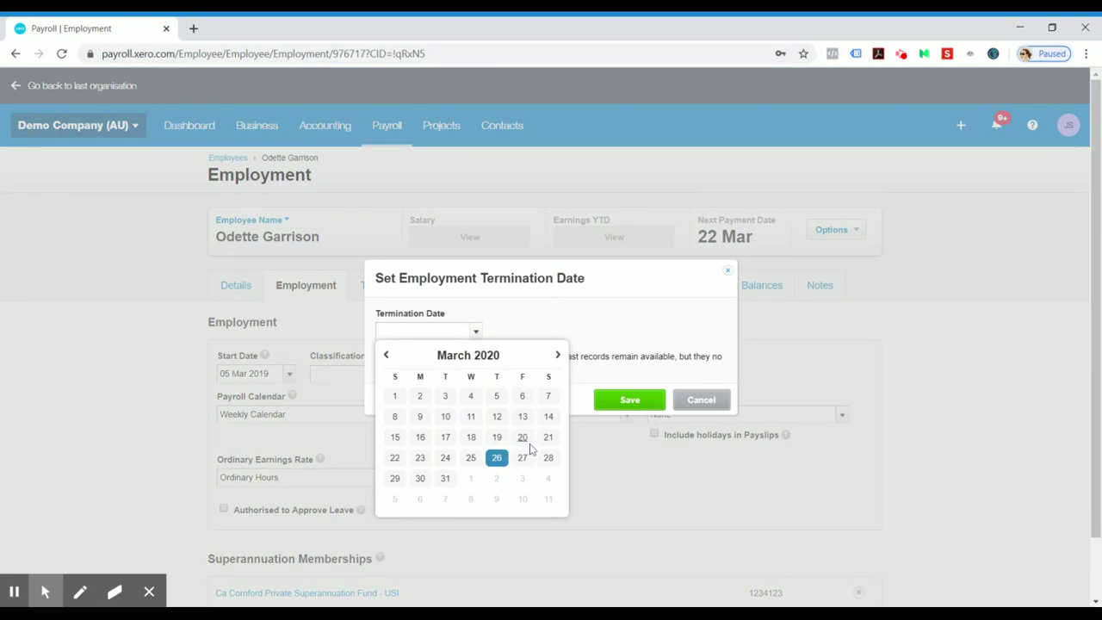
left_click(524, 440)
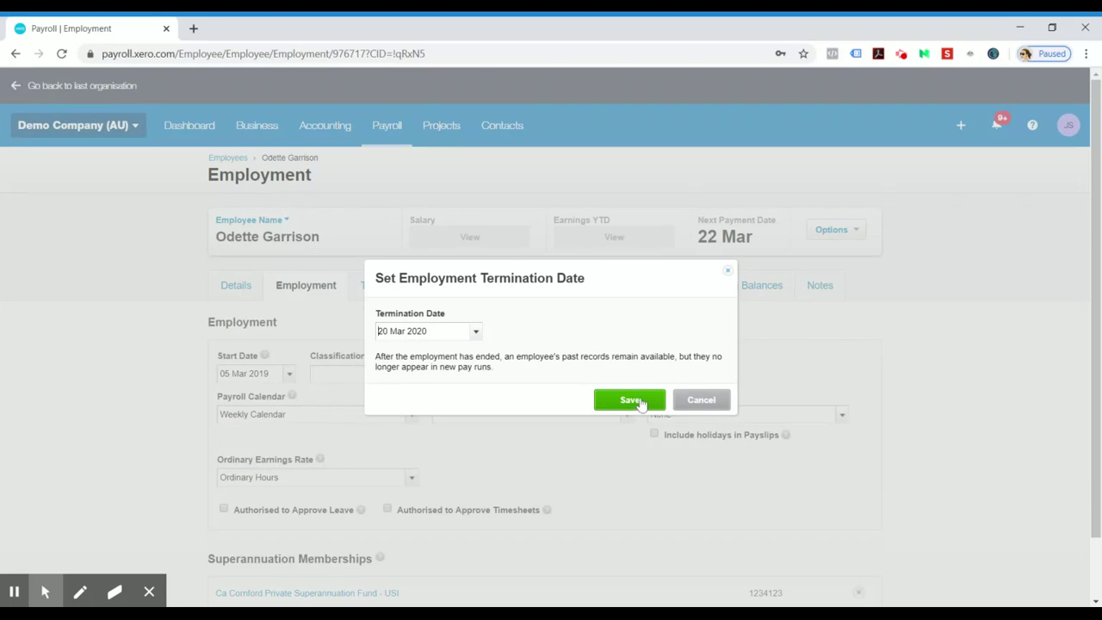
left_click(476, 331)
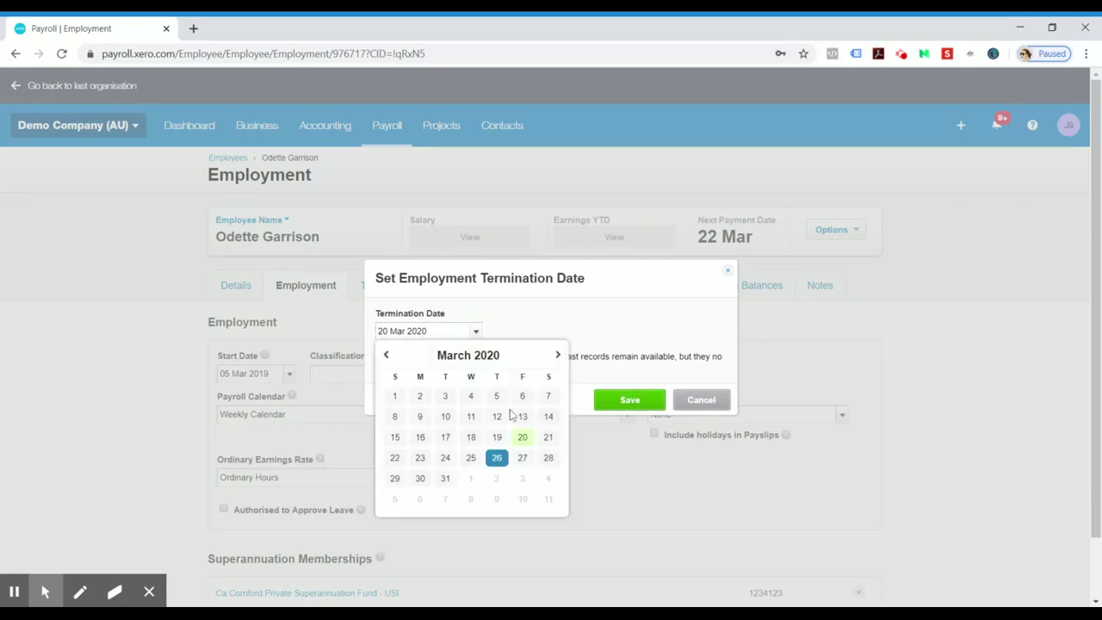
left_click(523, 441)
left_click(635, 405)
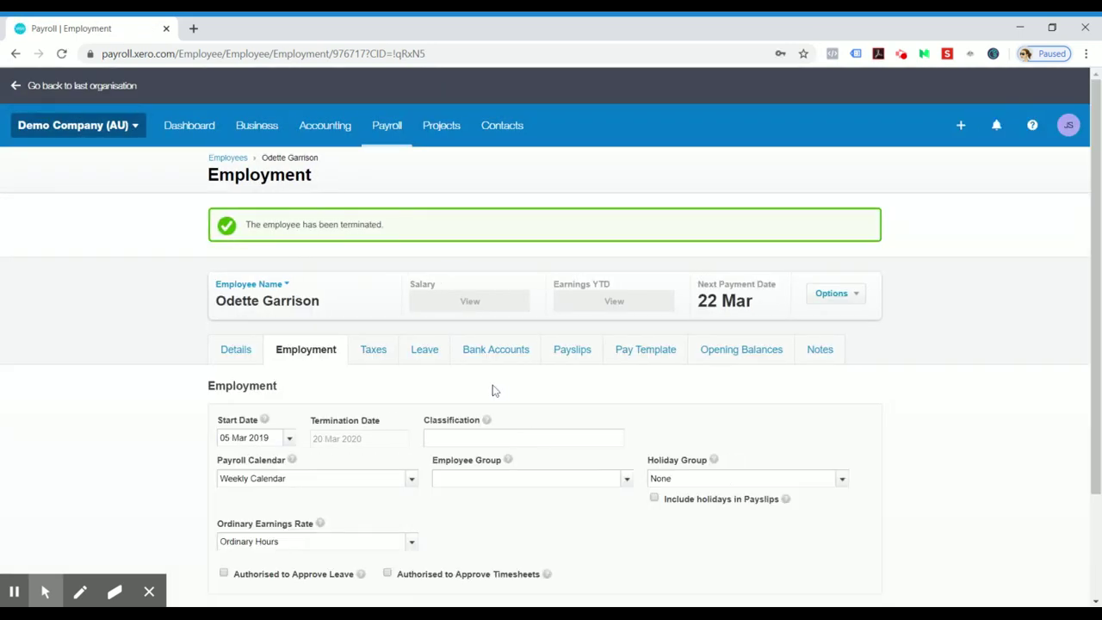
- Review the termination confirmation and go to the employee's Leave tab
scroll(369, 415, "down", 2)
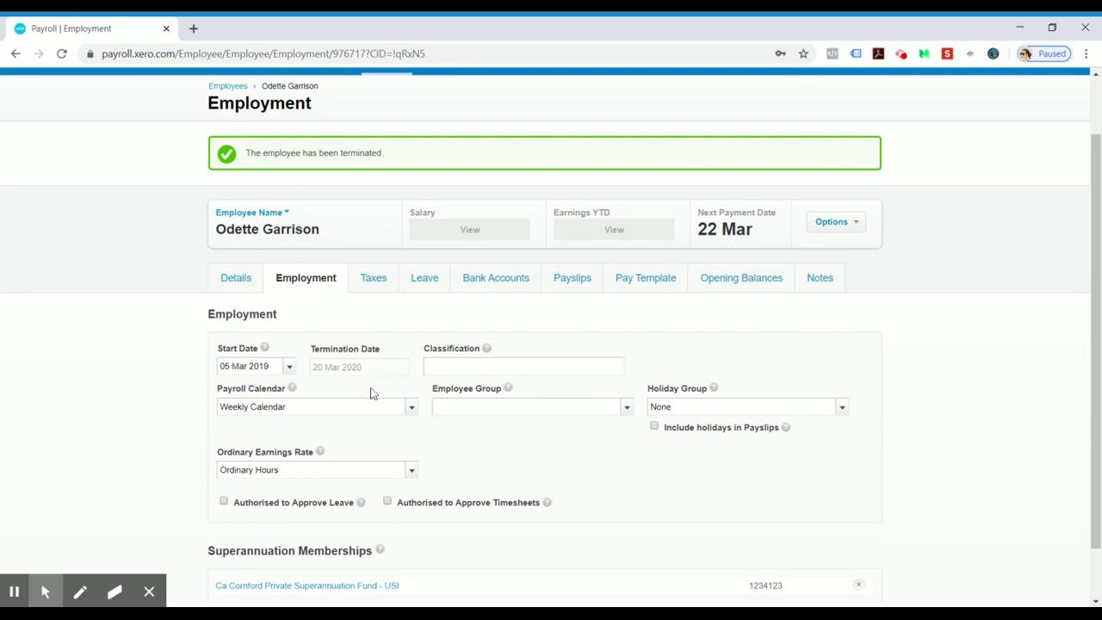
scroll(422, 384, "down", 1)
scroll(941, 370, "up", 1)
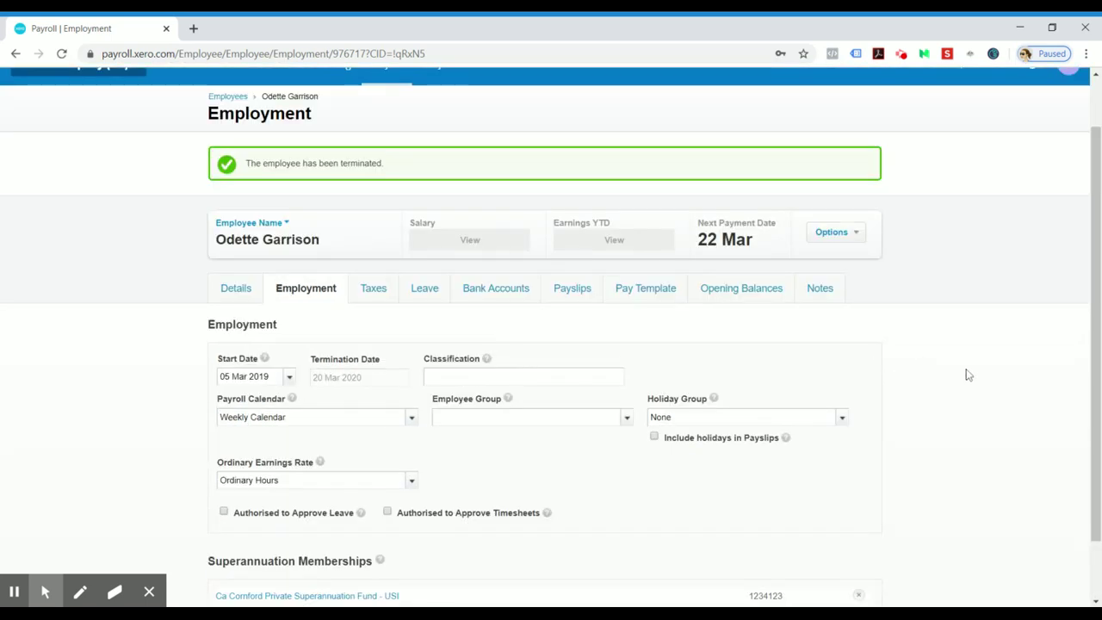
scroll(1002, 381, "up", 1)
scroll(1001, 381, "down", 2)
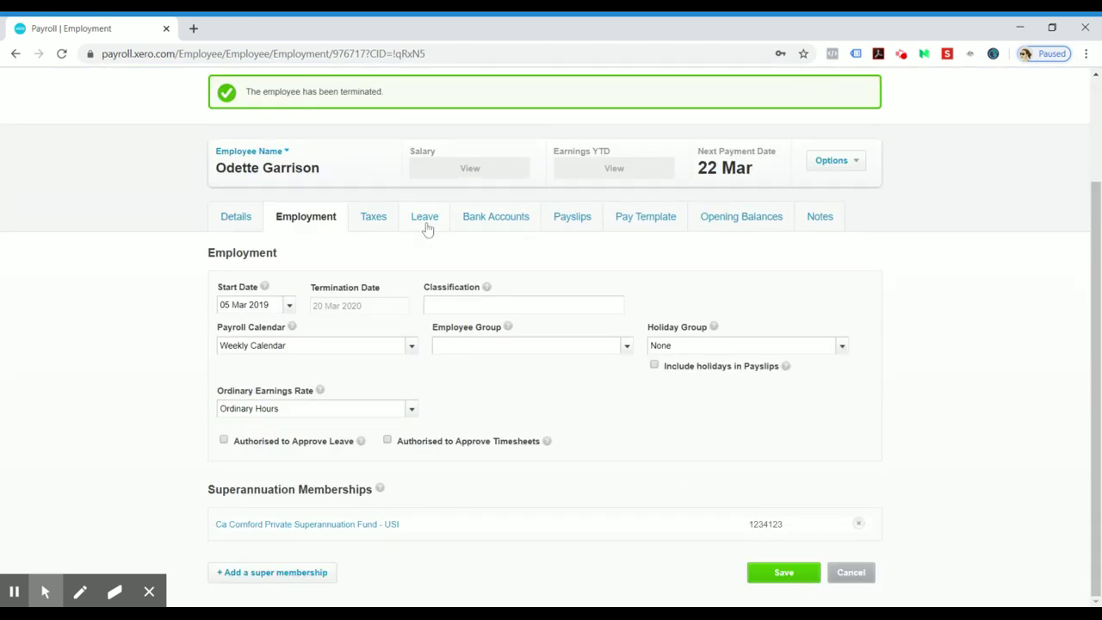
left_click(426, 222)
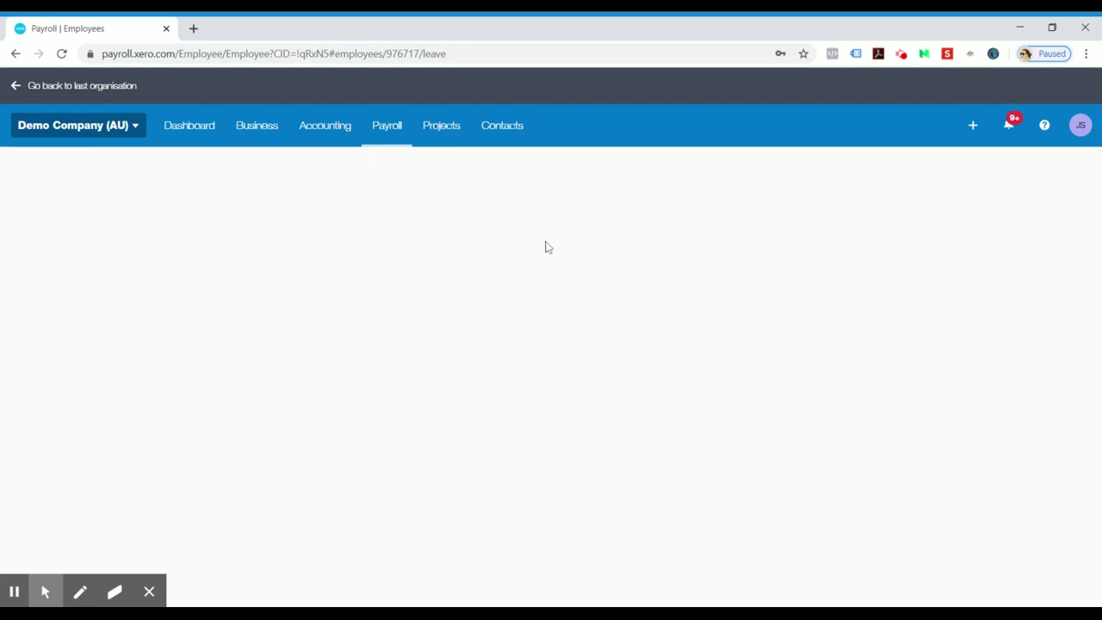
- Confirm the 27.0574-hour Annual Leave balance is set to Paid Out on termination
scroll(482, 379, "down", 1)
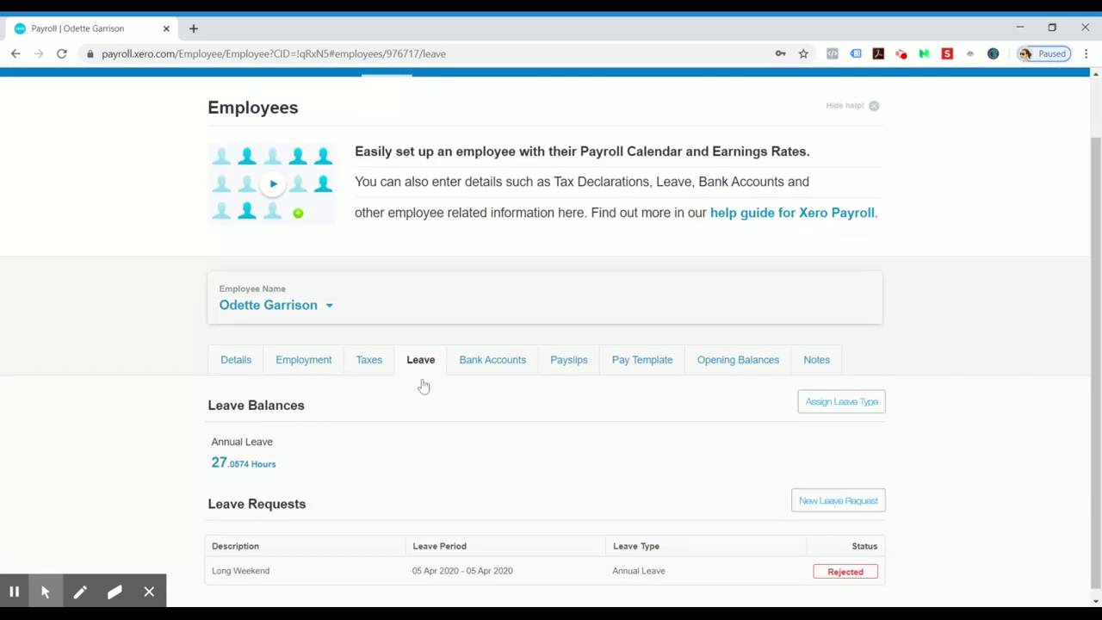
left_click(248, 465)
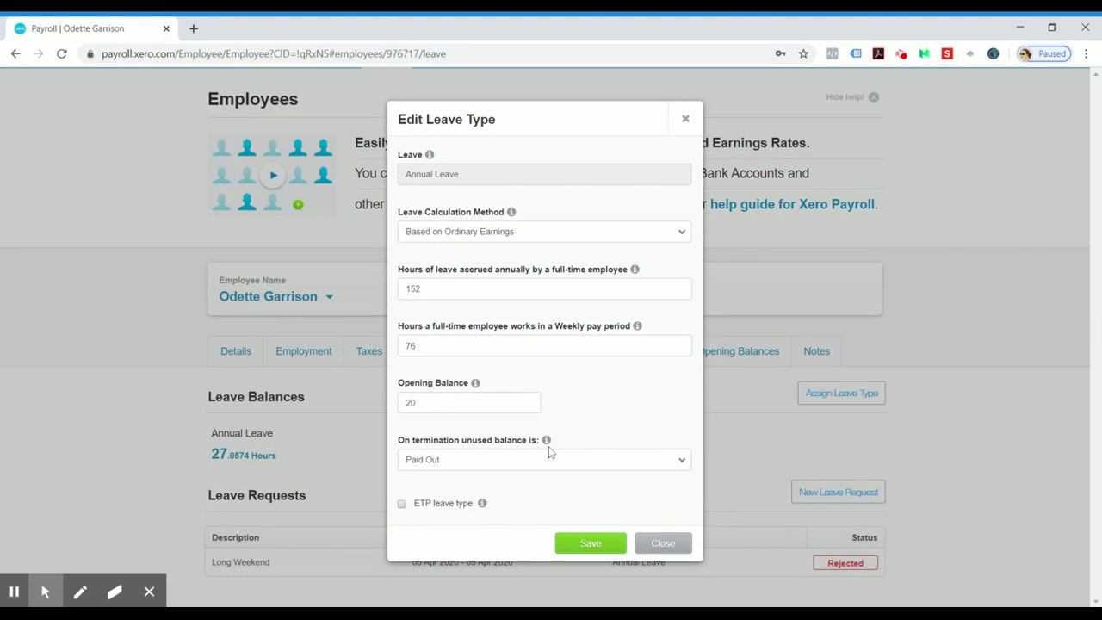
left_click(681, 459)
left_click(635, 411)
left_click(665, 542)
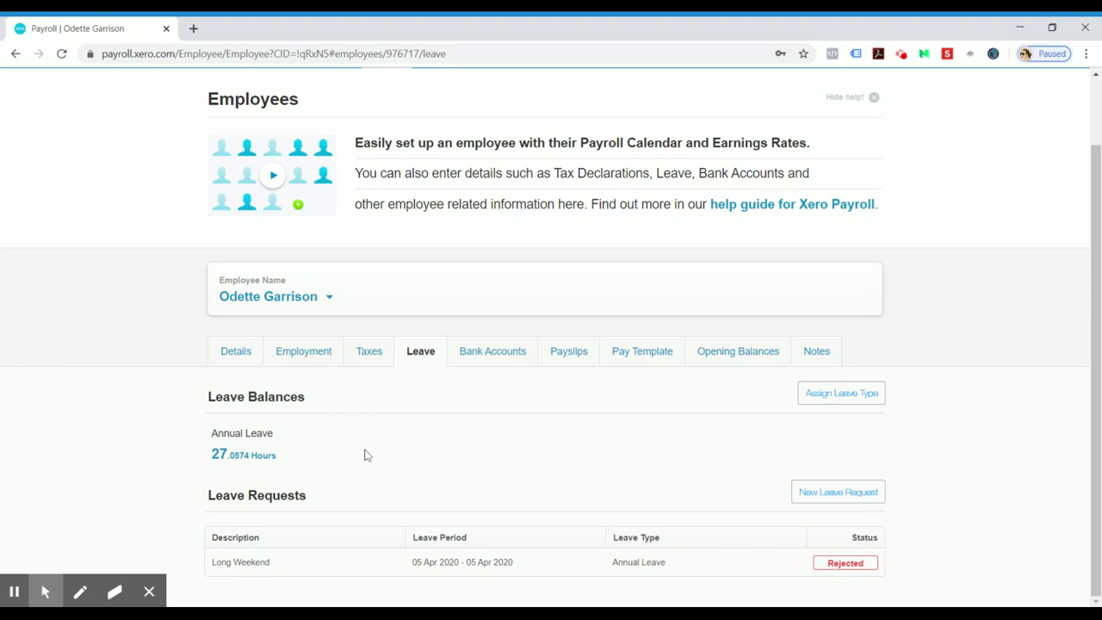
scroll(551, 430, "up", 2)
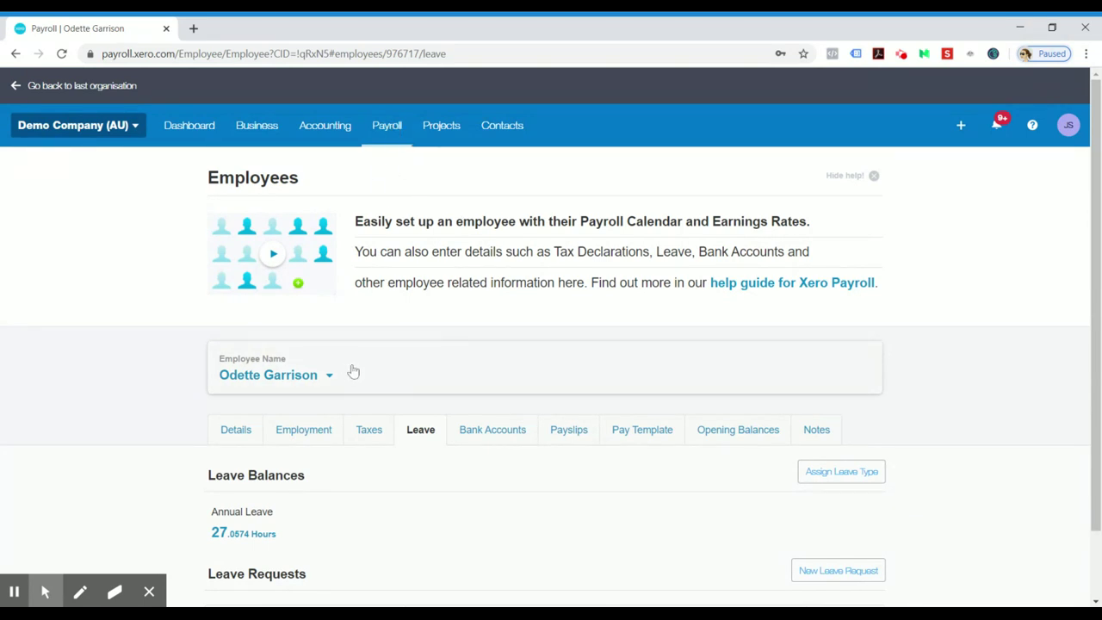
- Add a pay run for 'Weekly Calendar: Week ending 21 Mar 2020'
left_click(378, 138)
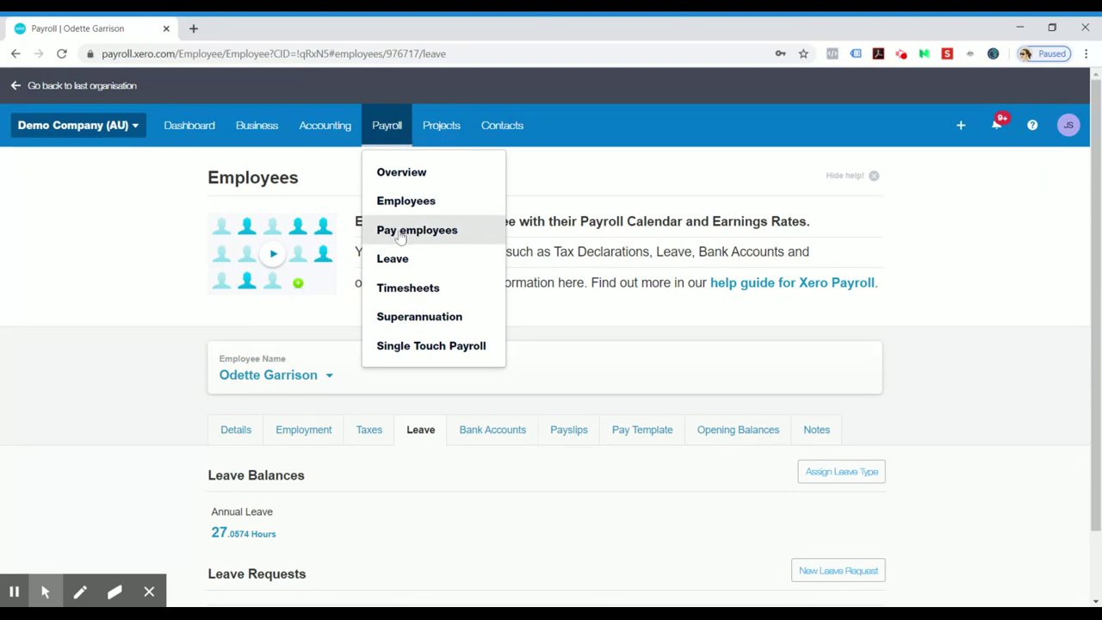
left_click(396, 231)
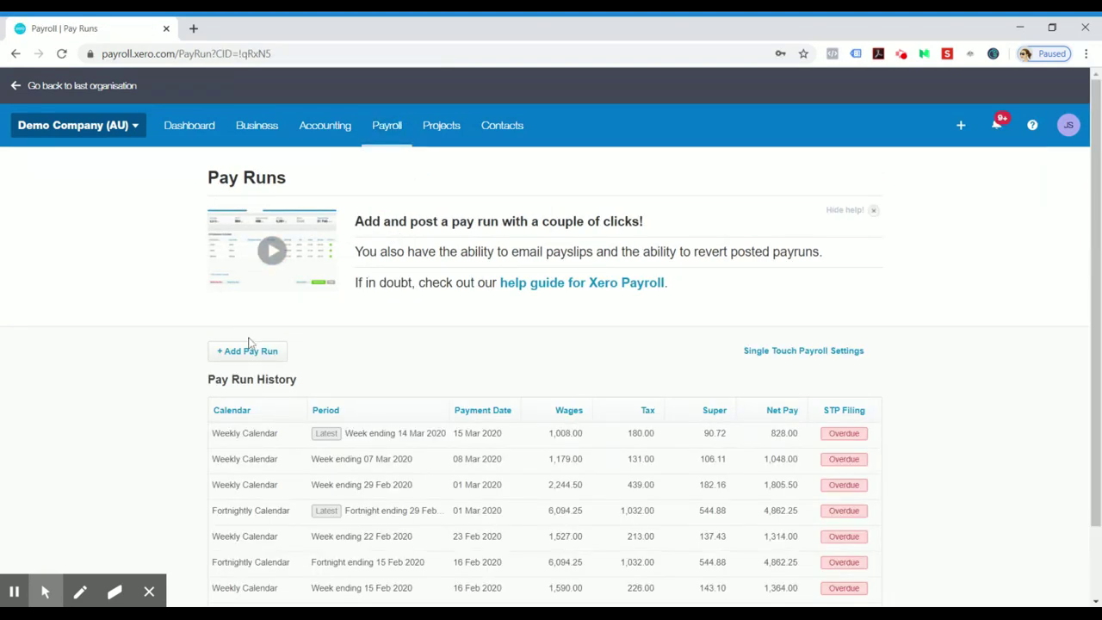
left_click(242, 355)
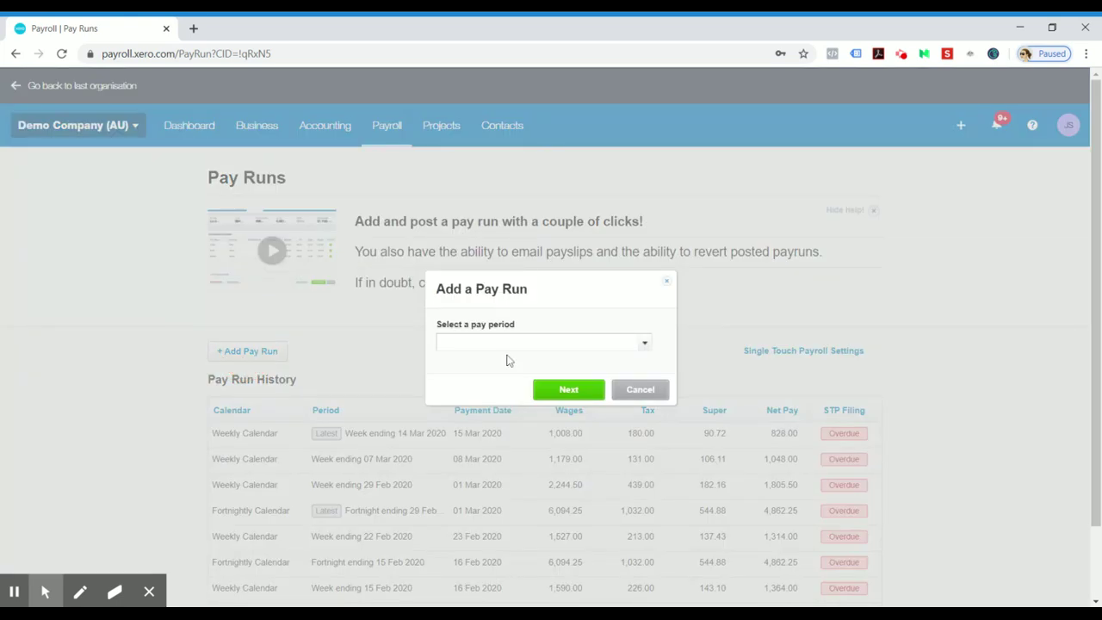
left_click(645, 343)
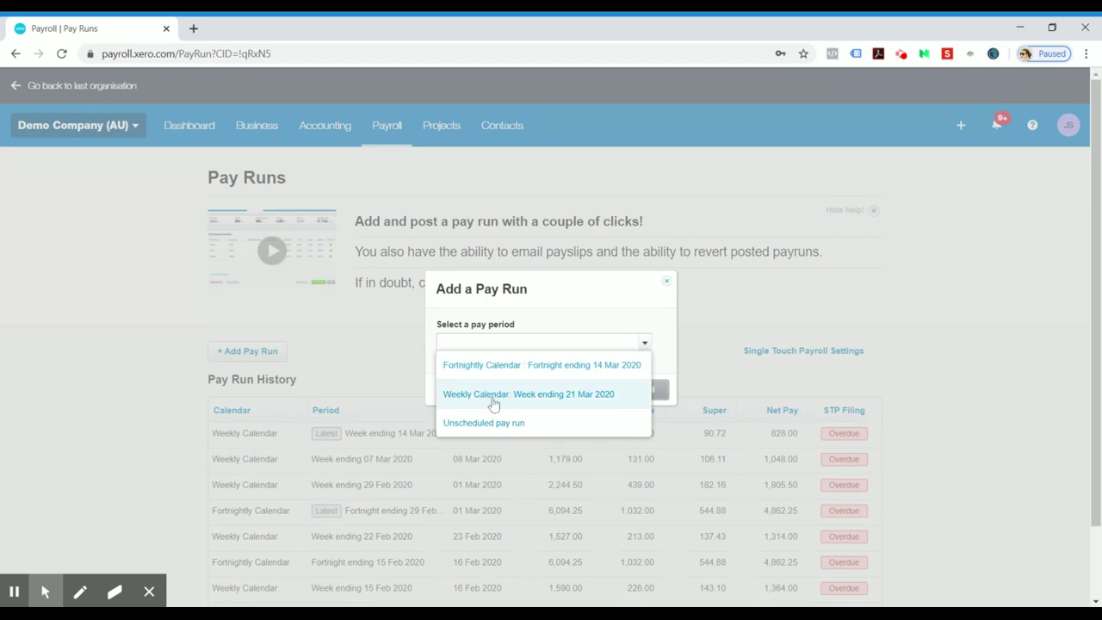
left_click(493, 399)
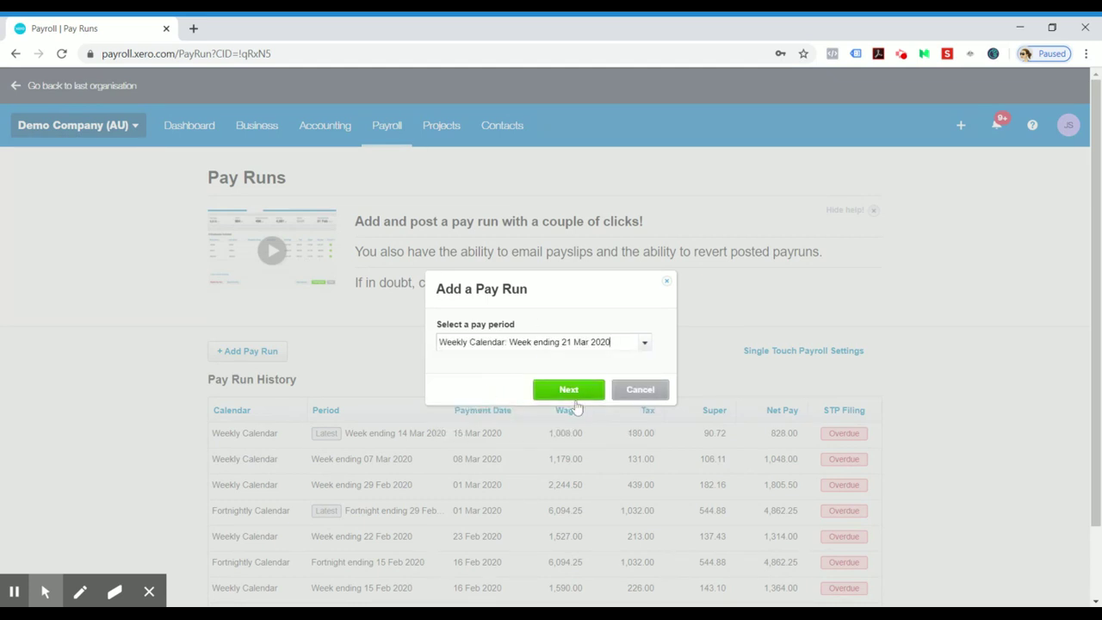
left_click(573, 393)
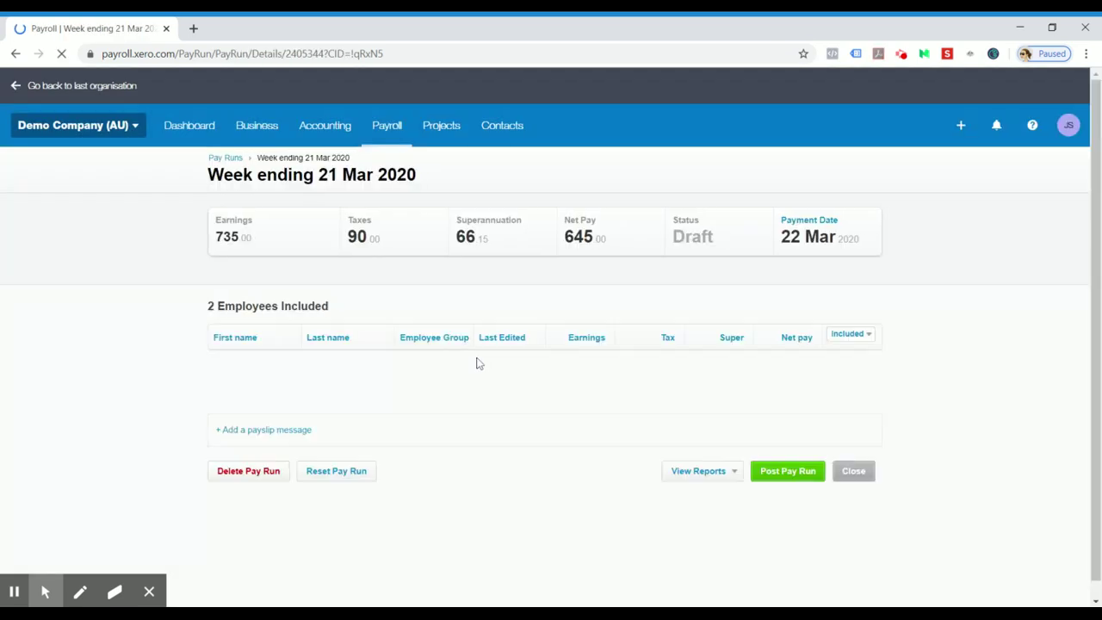
- Open the 735.00 employee's payslip in the draft pay run and scroll to its bottom
scroll(936, 404, "down", 1)
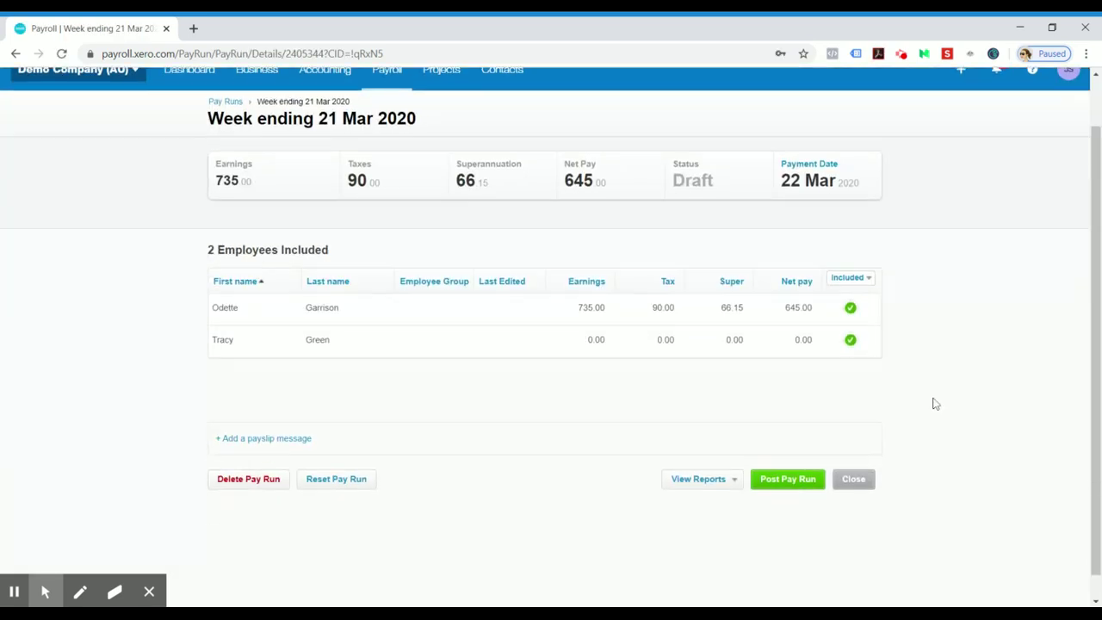
scroll(384, 386, "up", 2)
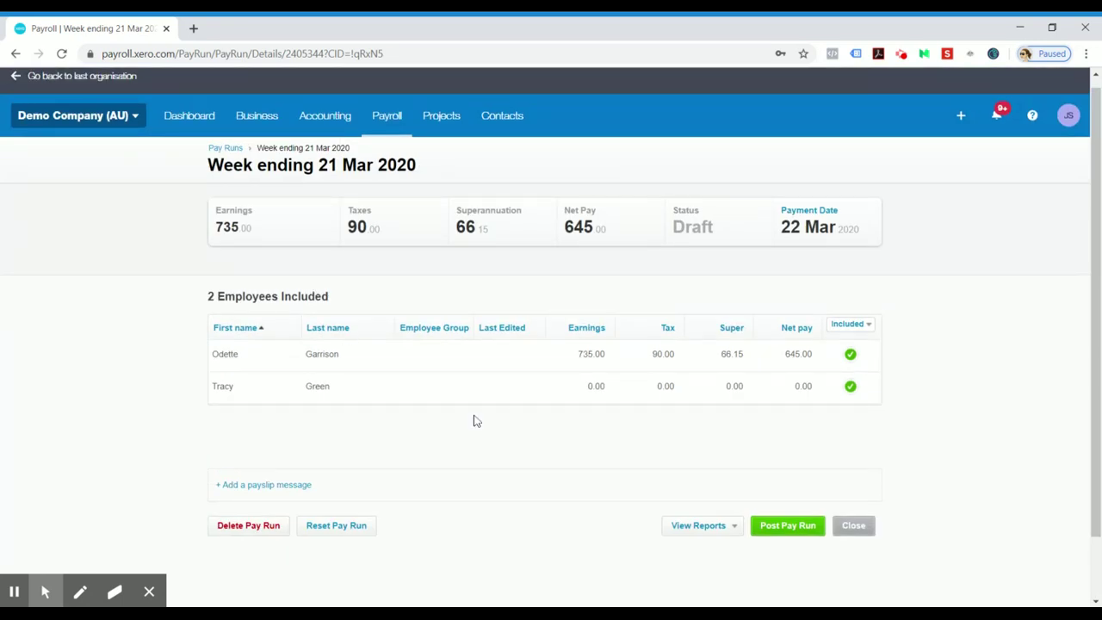
left_click(316, 364)
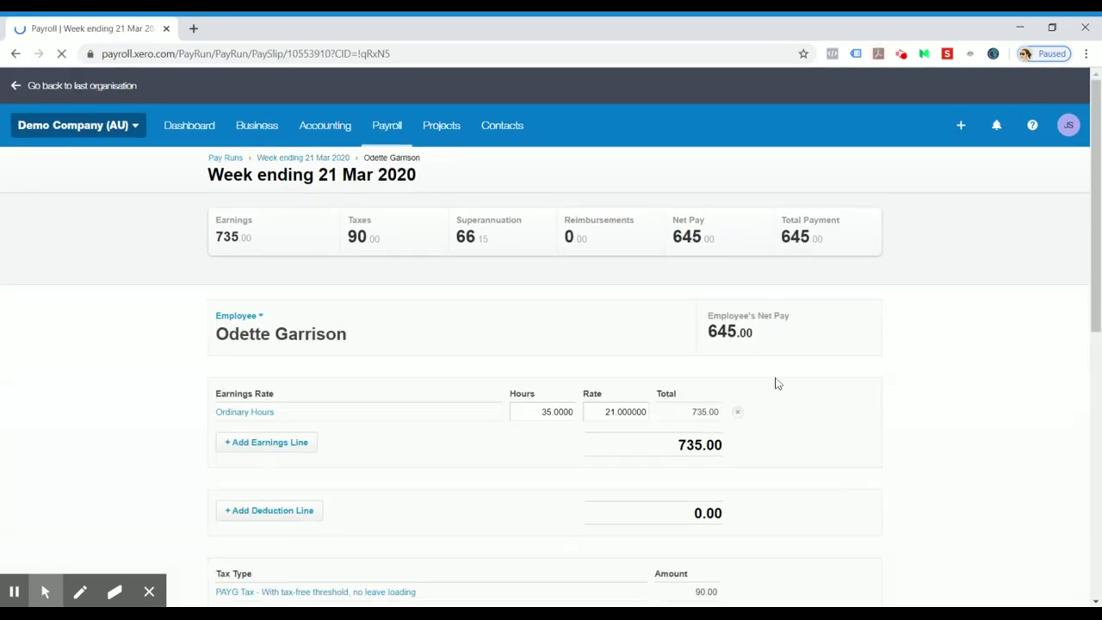
left_click(1098, 172)
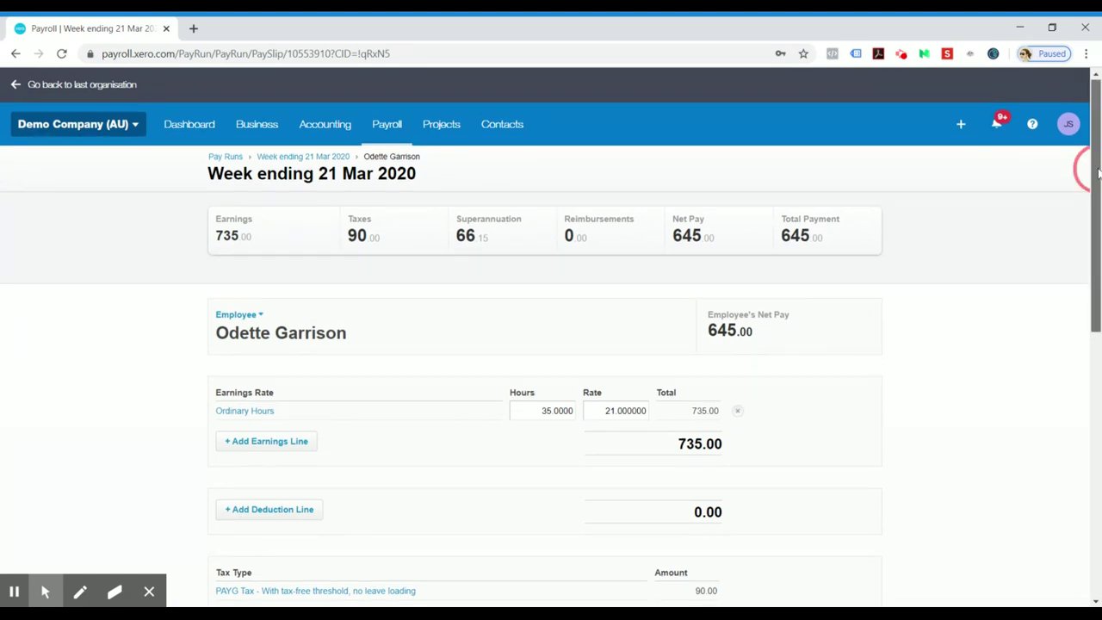
mouse_move(1097, 173)
left_mouse_down()
mouse_move(1092, 398)
mouse_move(1085, 293)
mouse_move(1093, 448)
left_mouse_up()
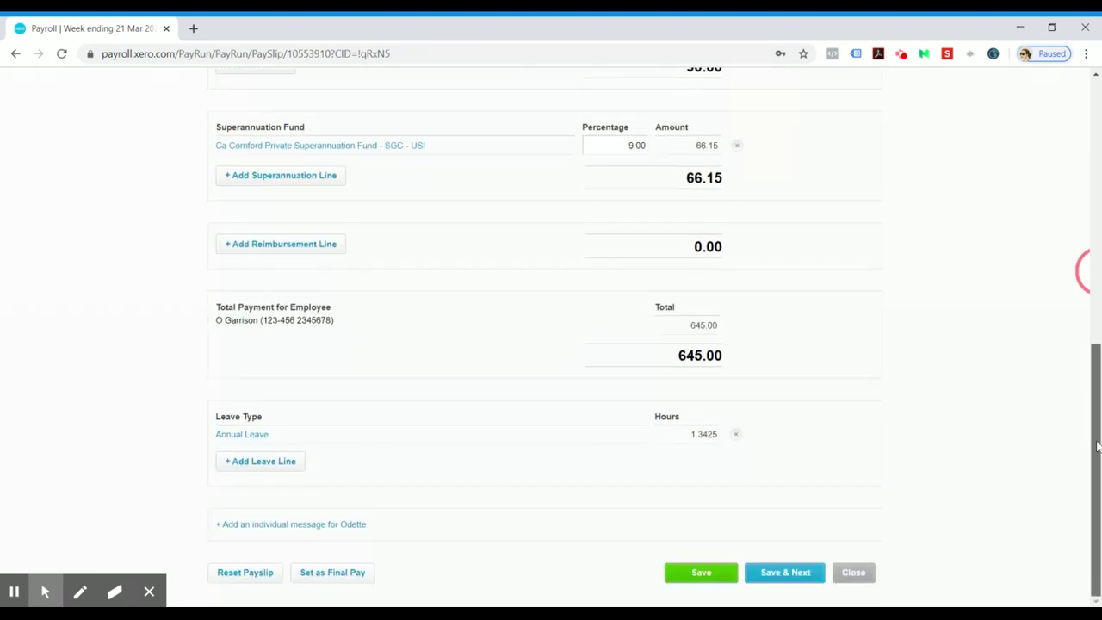
- Save the payslip as a Normal Termination final pay dated 21 Mar 2020, using the pay period
left_click(340, 577)
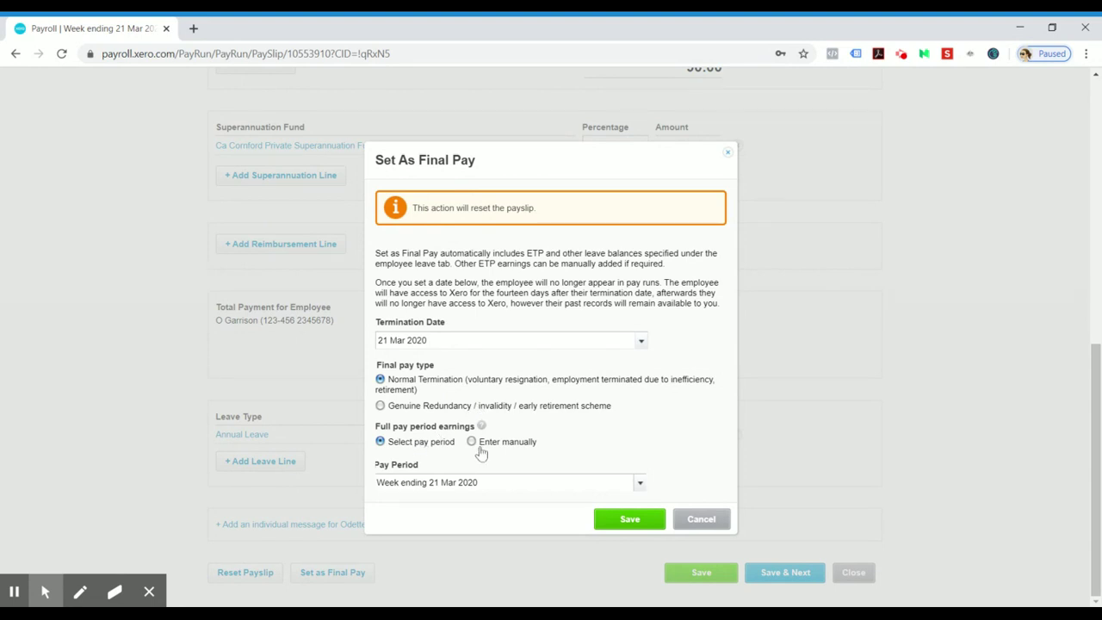
left_click(472, 442)
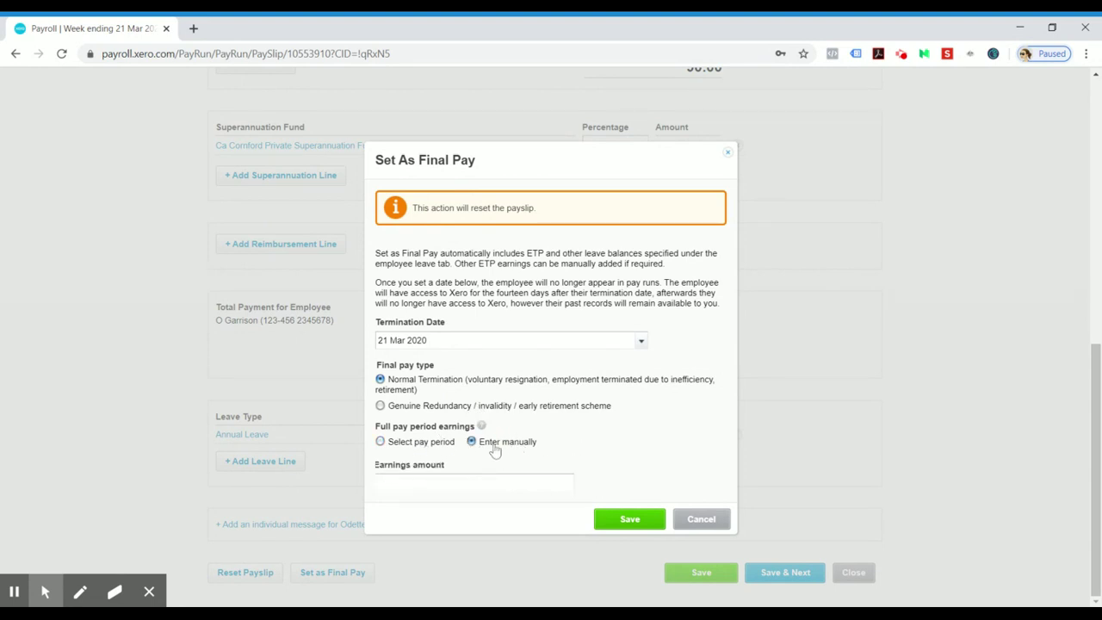
left_click(422, 444)
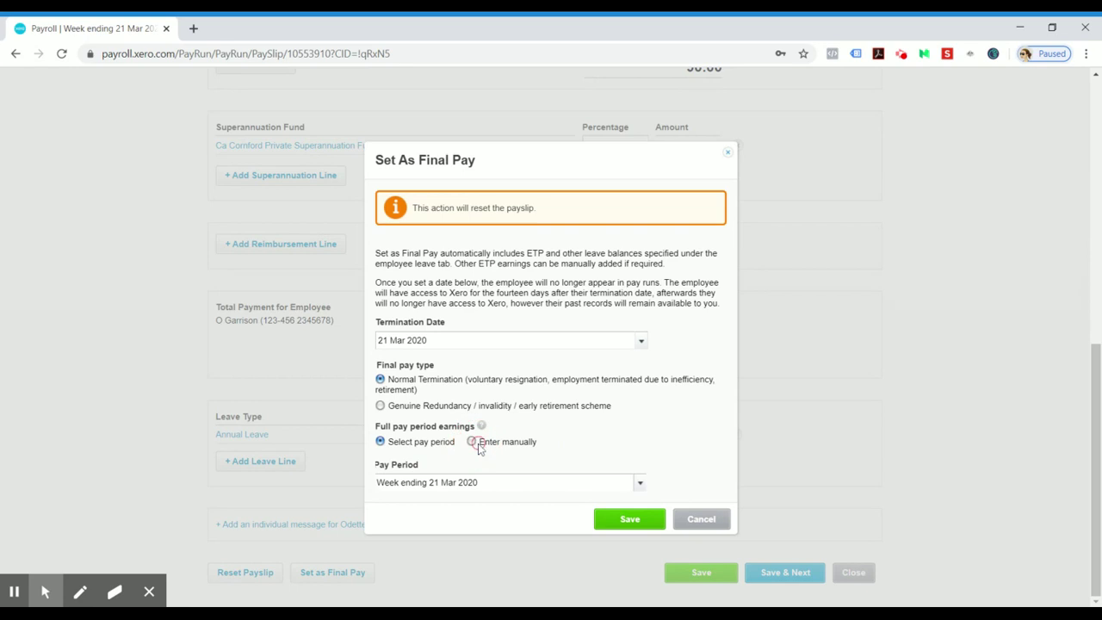
left_click(472, 442)
left_click(403, 448)
left_click(630, 525)
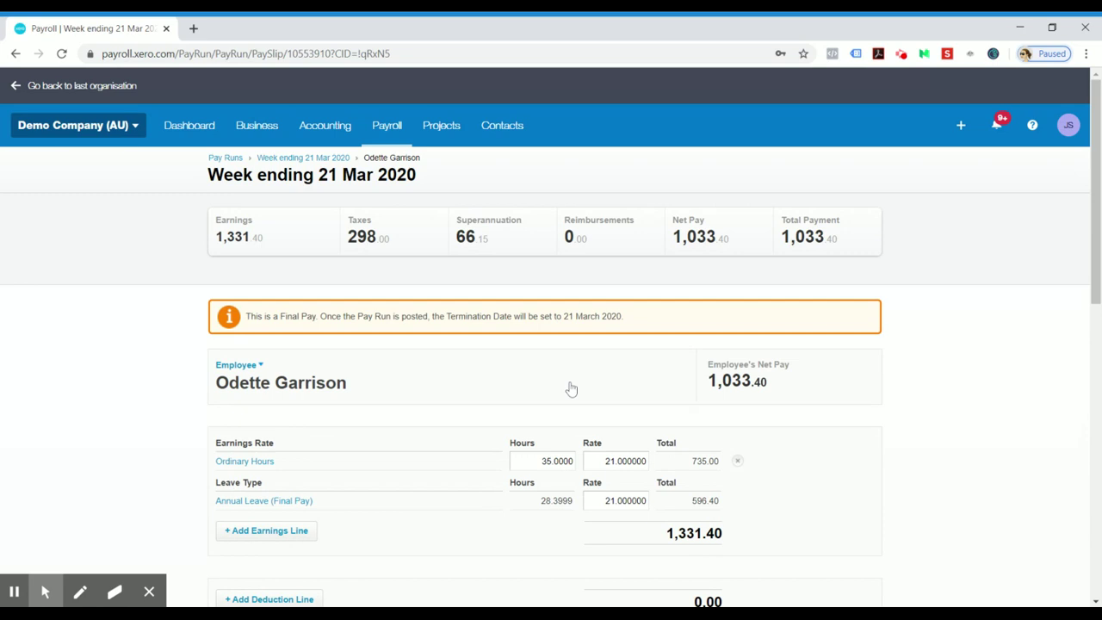
scroll(571, 390, "down", 1)
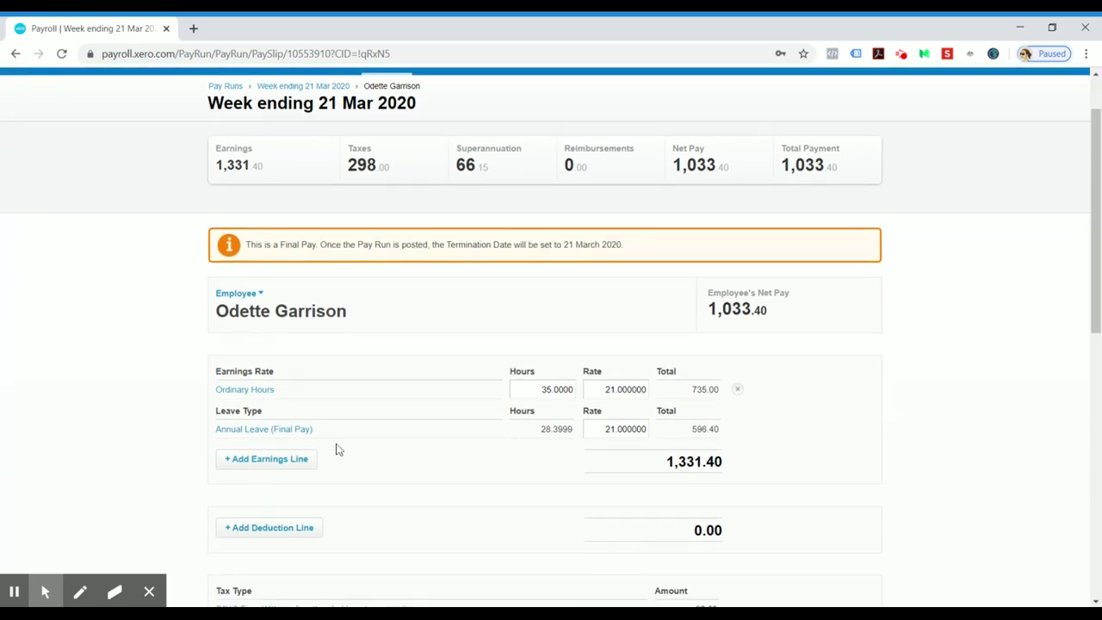
left_click(1091, 320)
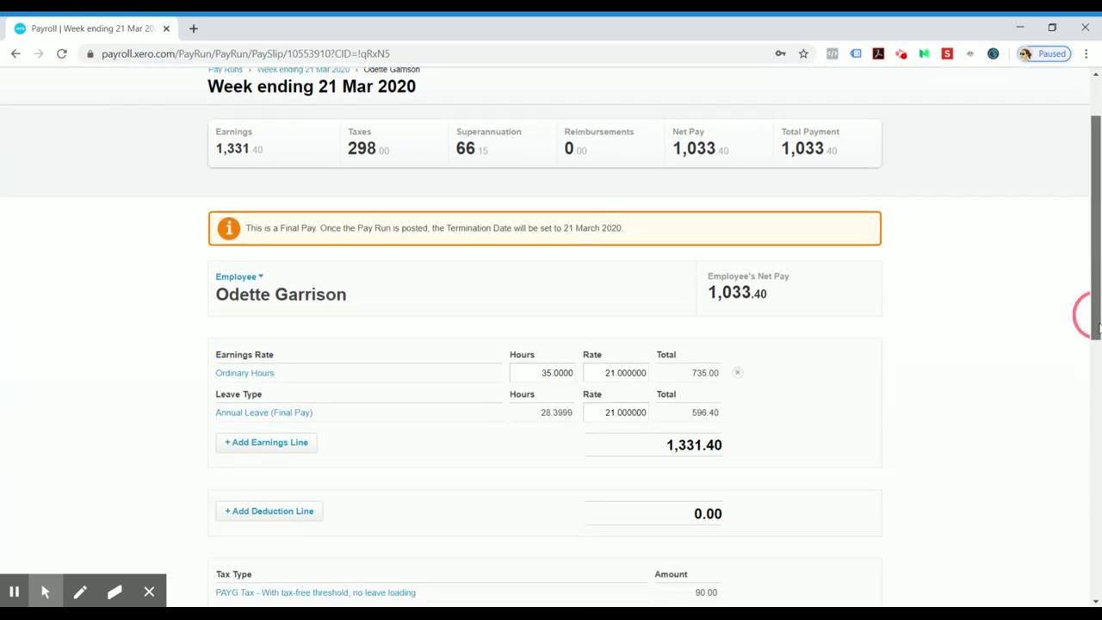
mouse_move(1092, 320)
left_mouse_down()
mouse_move(1098, 413)
mouse_move(1087, 311)
left_mouse_up()
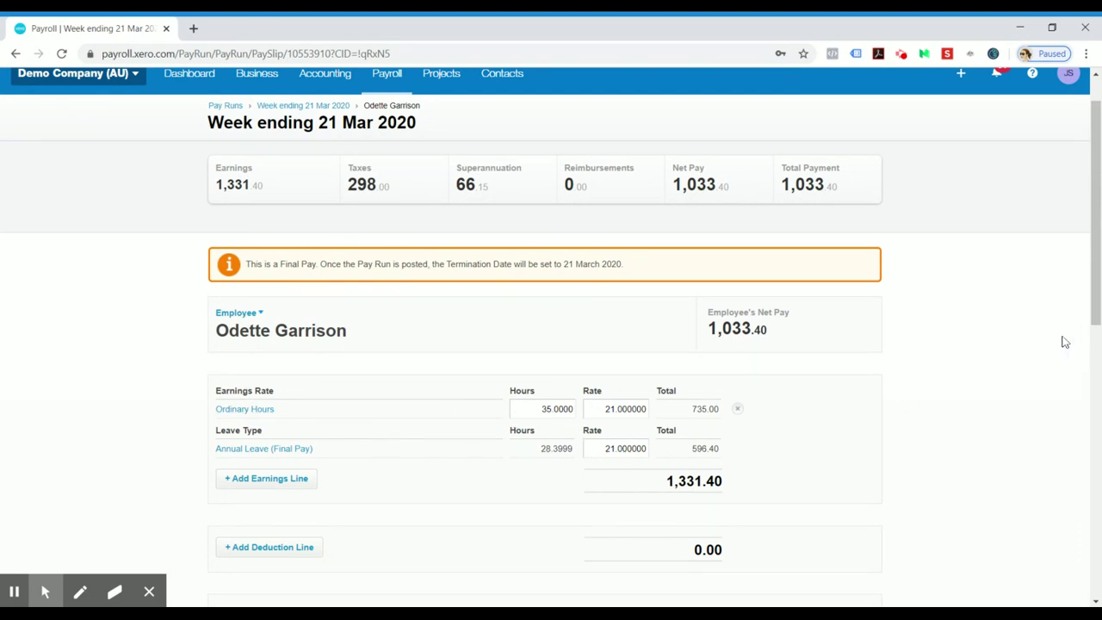
scroll(1090, 270, "down", 3)
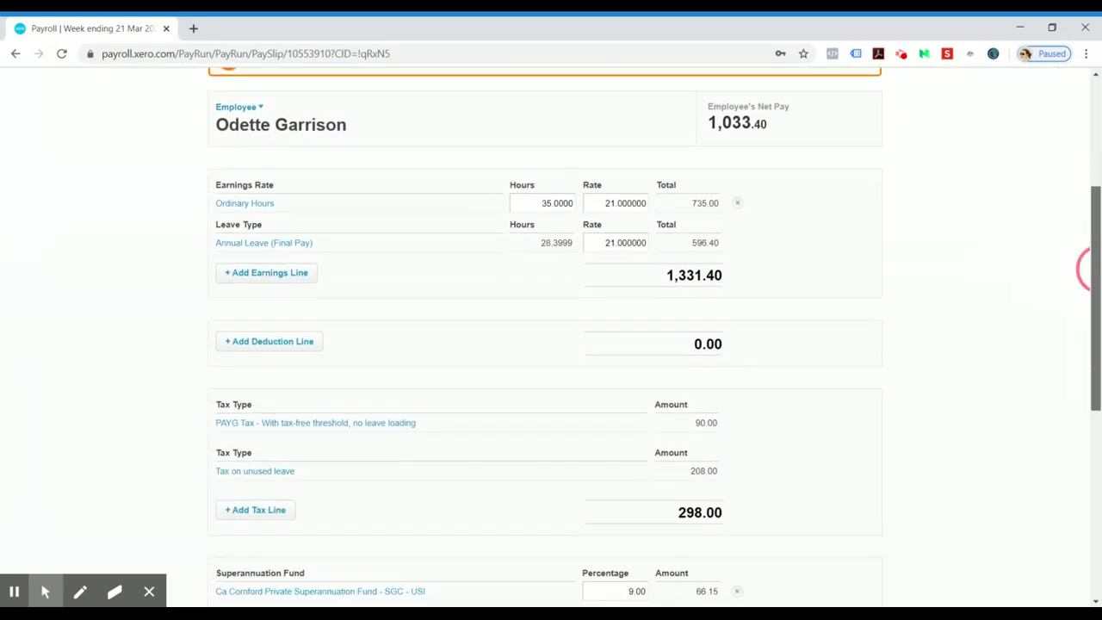
scroll(1090, 345, "down", 3)
scroll(1094, 457, "down", 1)
scroll(1089, 499, "down", 2)
scroll(1078, 545, "down", 1)
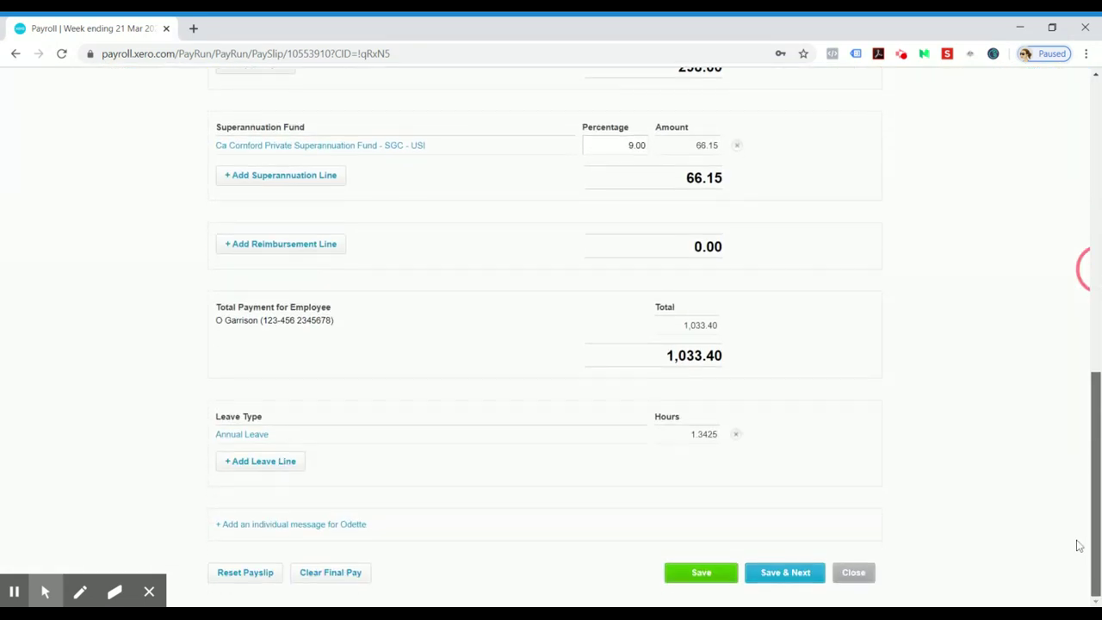
scroll(1080, 388, "up", 10)
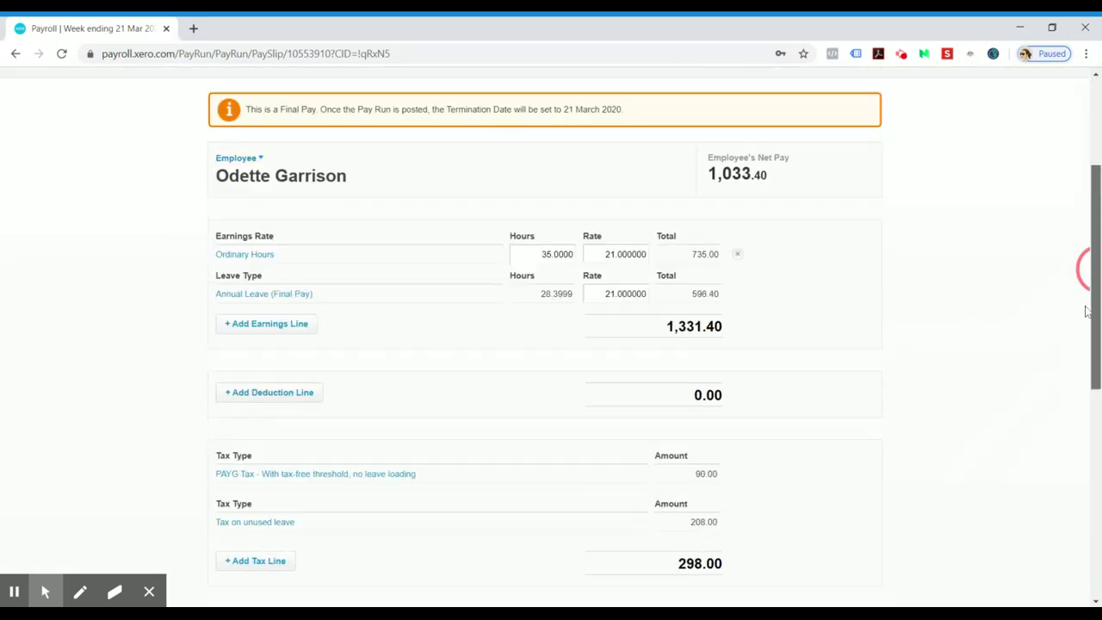
scroll(1077, 258, "up", 3)
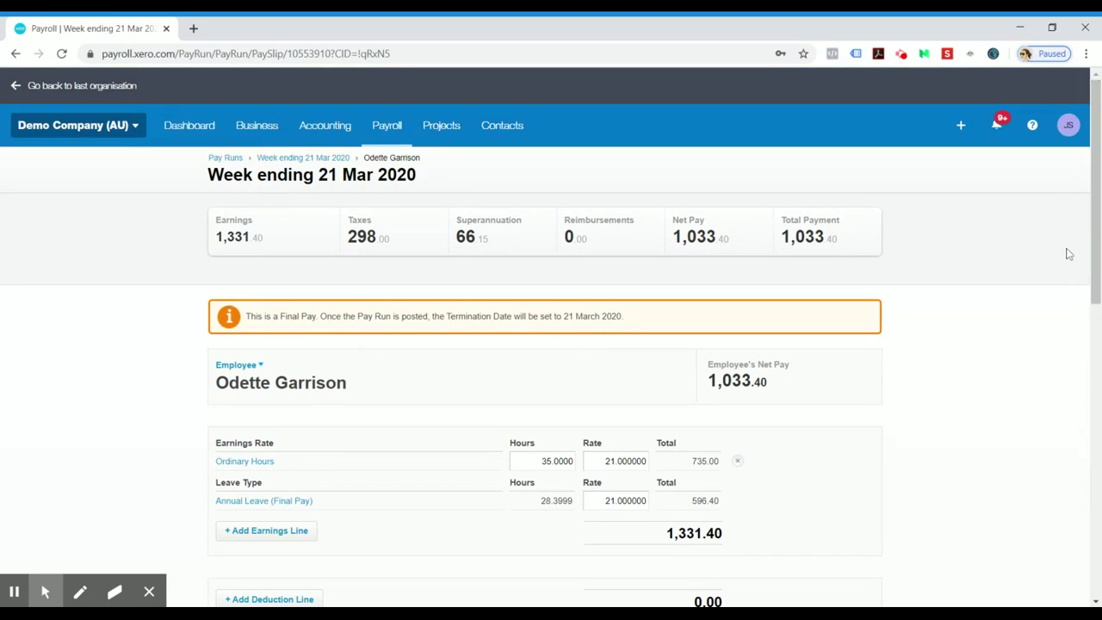